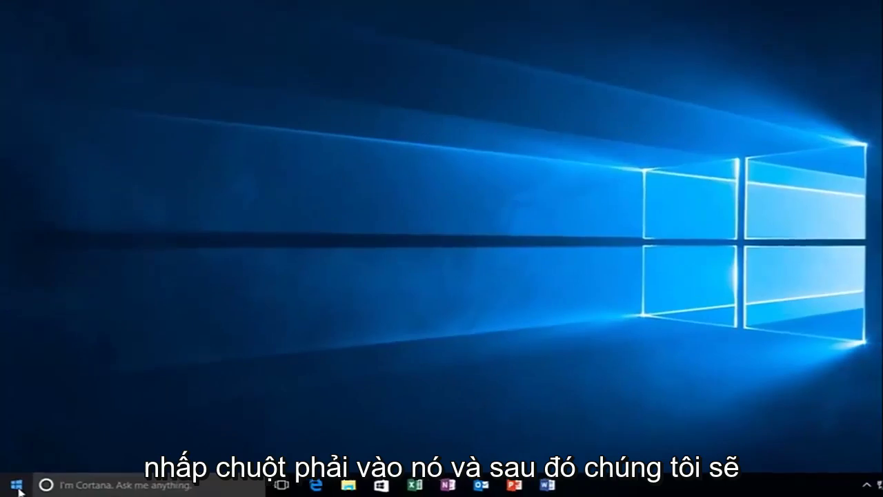
Run regedit from the Run dialog and approve the User Account Control prompt.
right_click(17, 489)
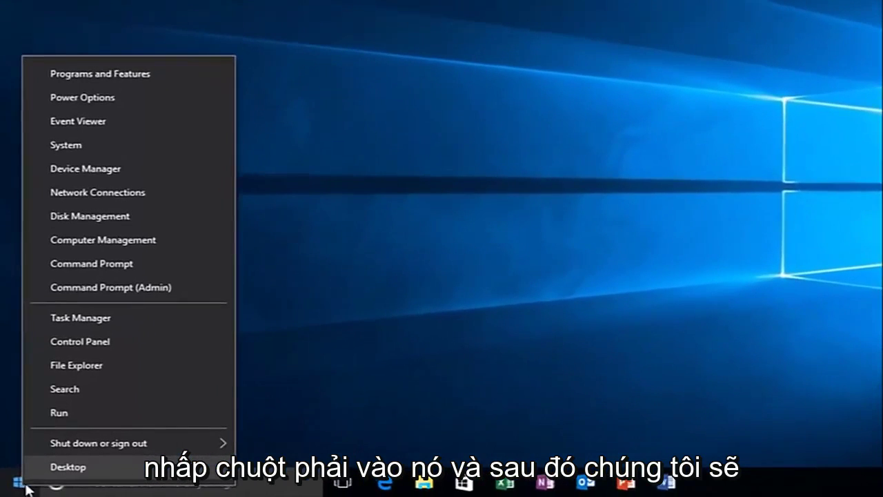
left_click(76, 414)
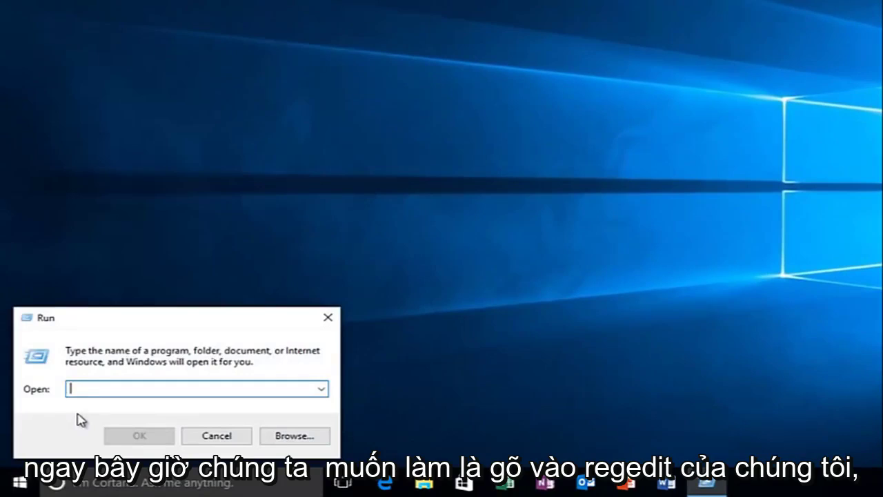
type("regedit")
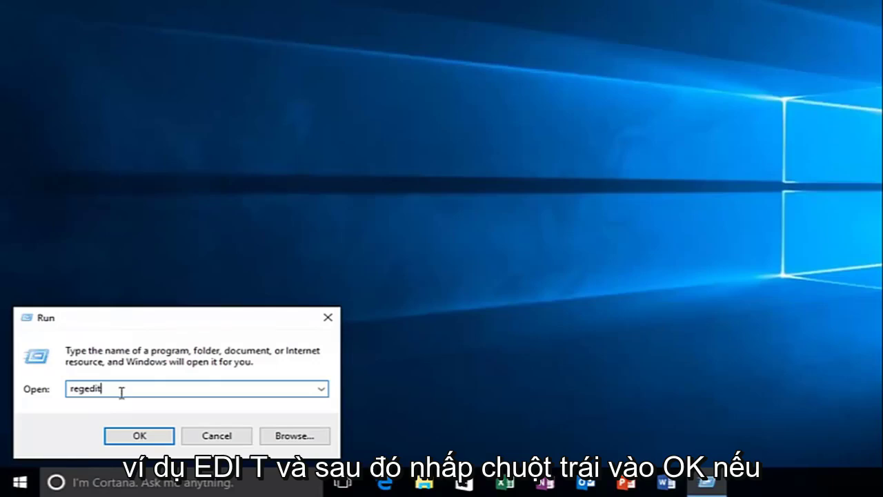
left_click(123, 435)
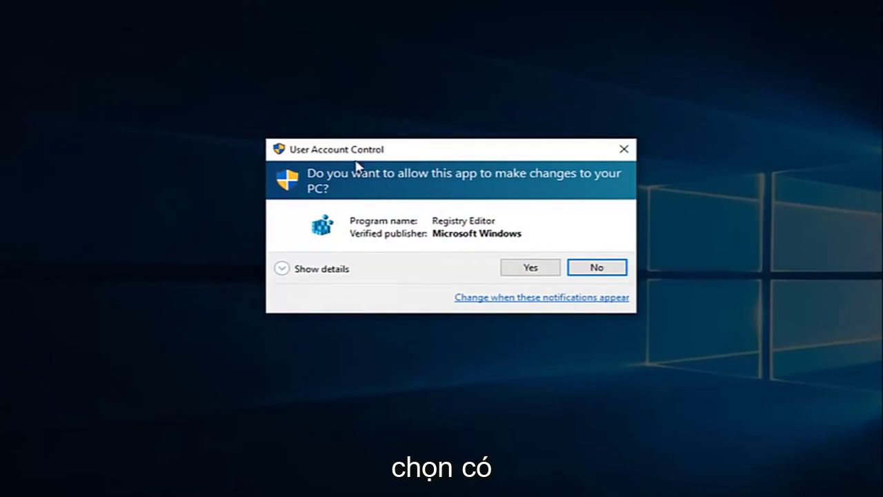
left_click(534, 270)
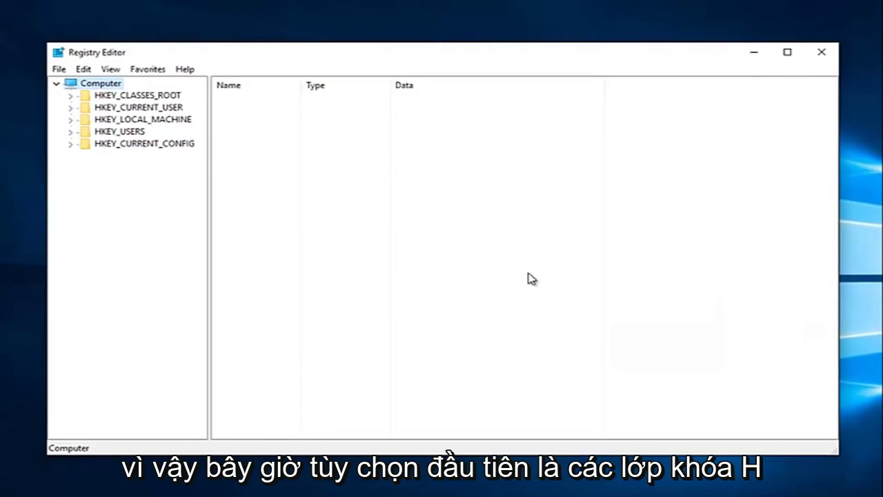
Expand HKEY_CLASSES_ROOT and select Directory, showing its File Folder default, EditFlags and PreviewDetails.
left_click(93, 96)
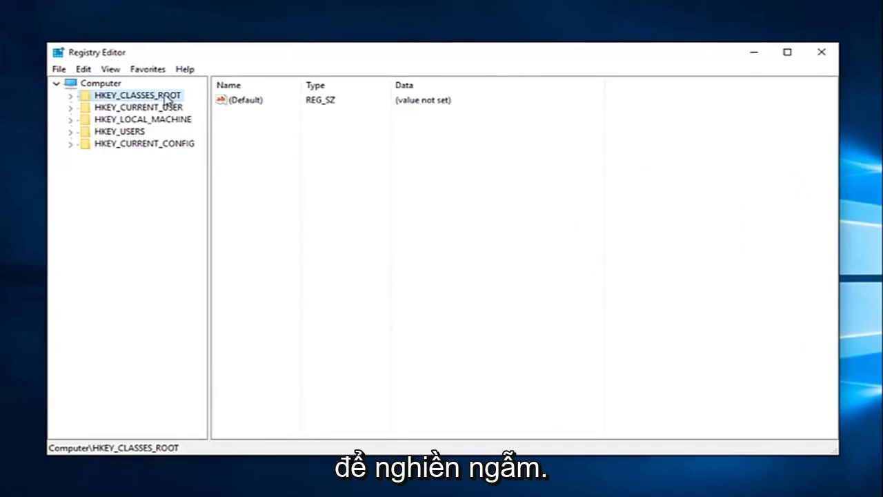
left_click(70, 96)
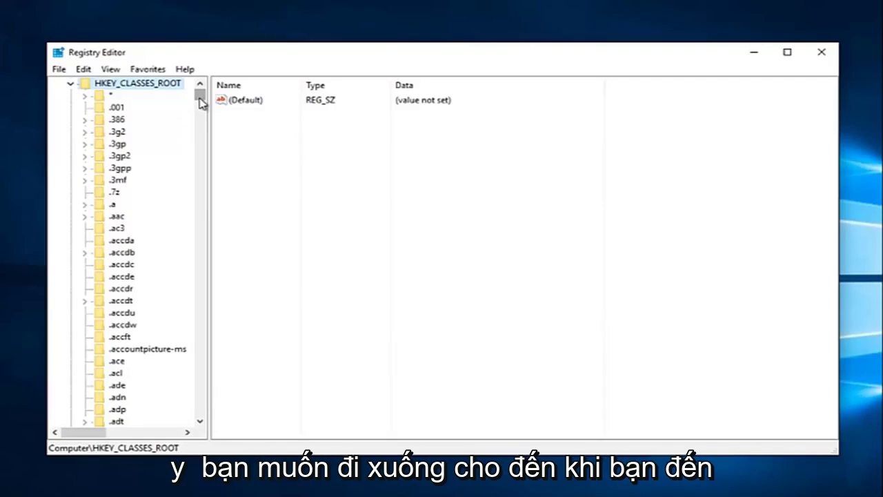
left_click_drag(200, 103, 203, 140)
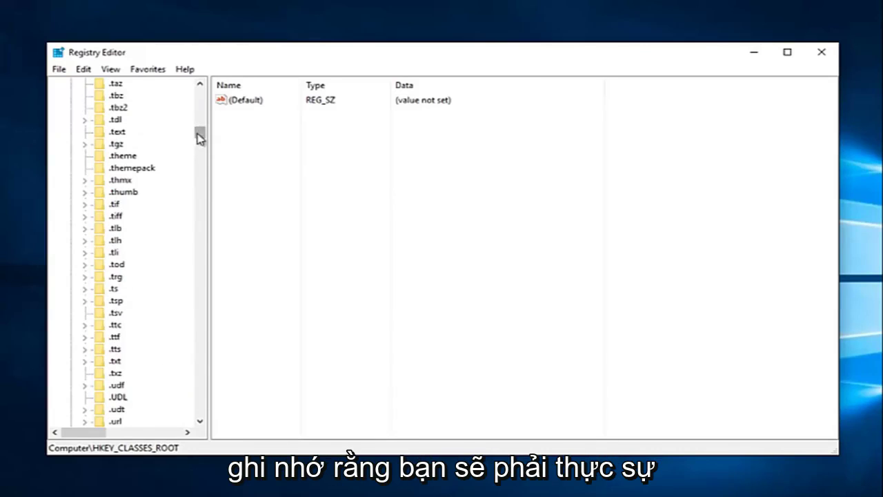
left_click_drag(200, 133, 204, 185)
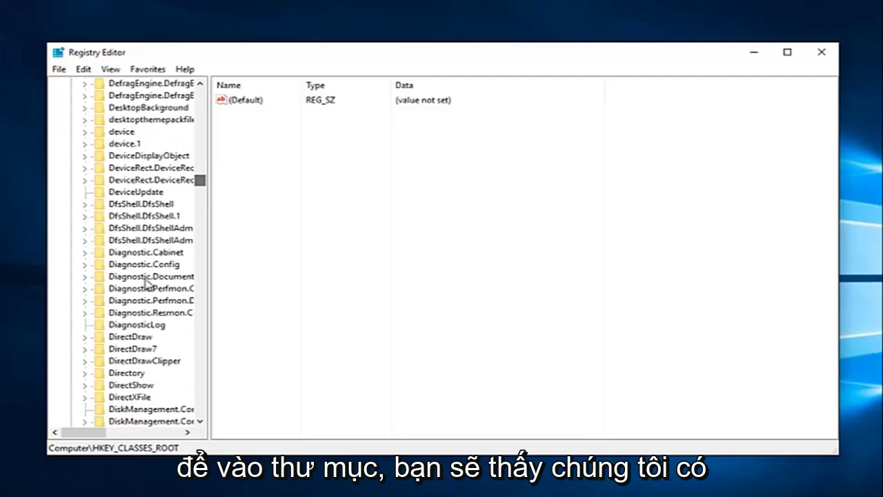
left_click(118, 374)
scroll(124, 348, "down", 1)
scroll(116, 338, "down", 2)
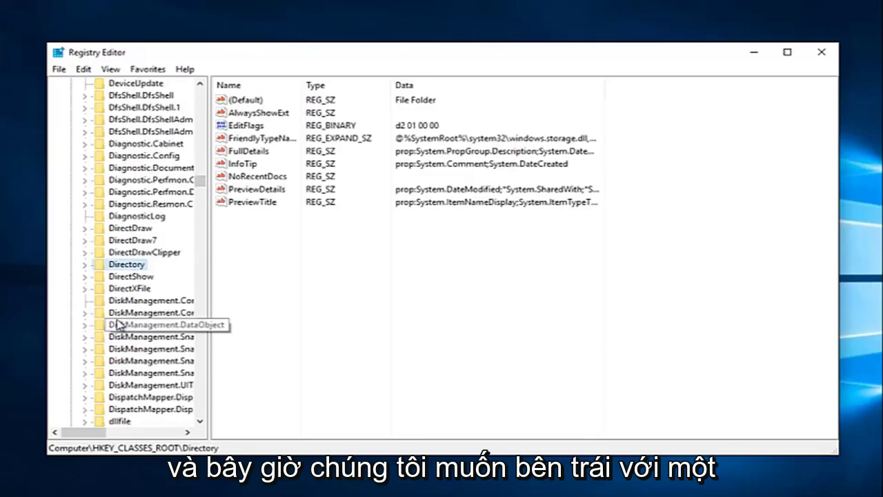
Expand Directory\Background\shellex\ContextMenuHandlers to list NvCplDesktopContext, igfxcui, igfxDTCM and the other handlers.
left_click(85, 266)
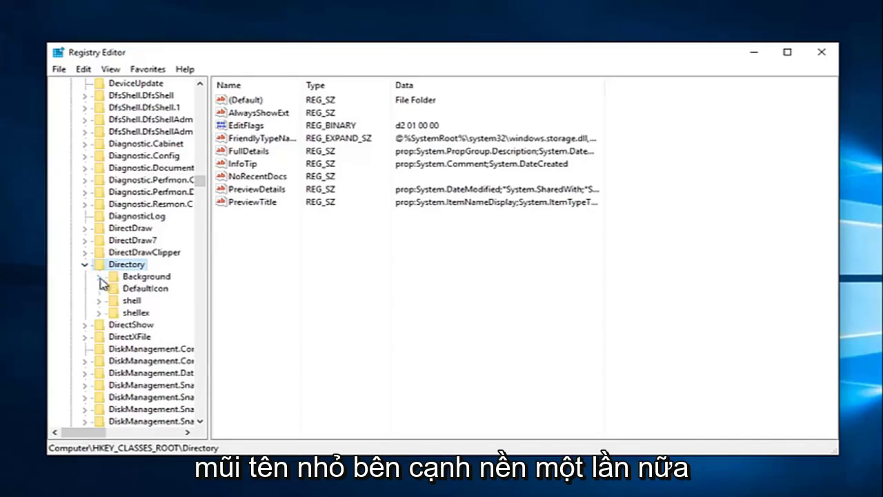
left_click(99, 277)
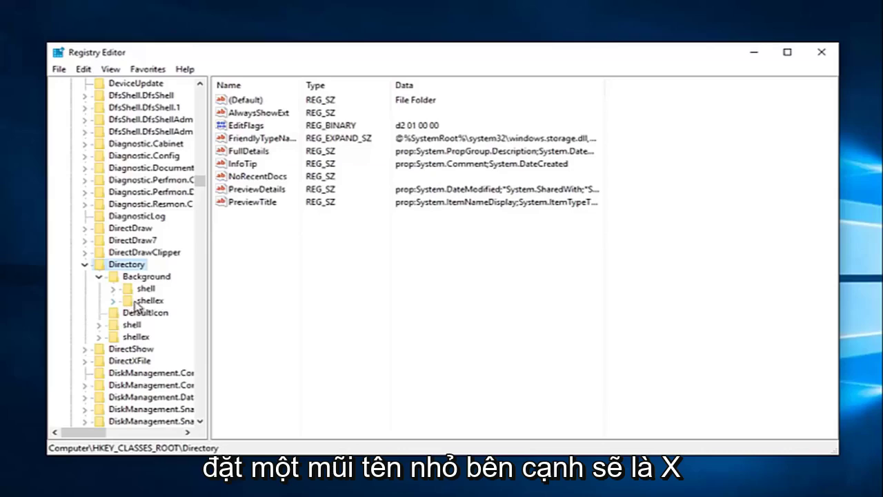
left_click(114, 301)
left_click(144, 312)
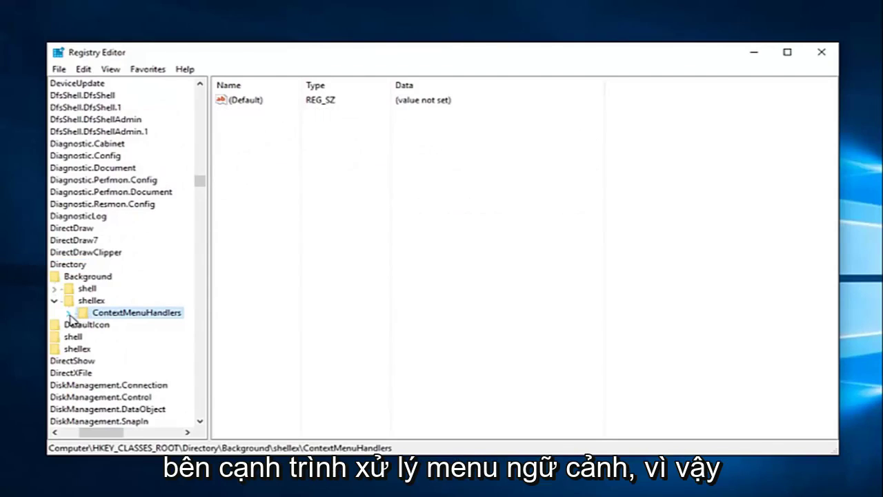
left_click(69, 315)
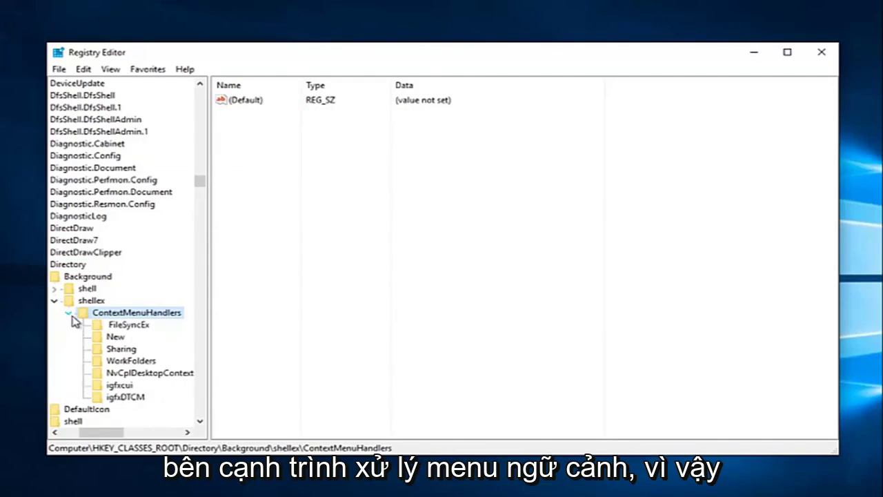
scroll(100, 337, "down", 1)
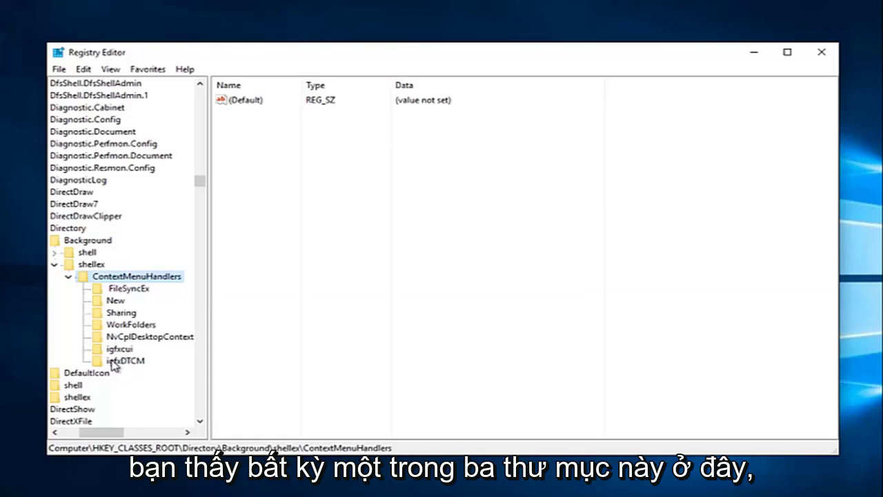
Delete the NvCplDesktopContext, igfxcui and igfxDTCM handler keys, confirming each deletion.
right_click(112, 339)
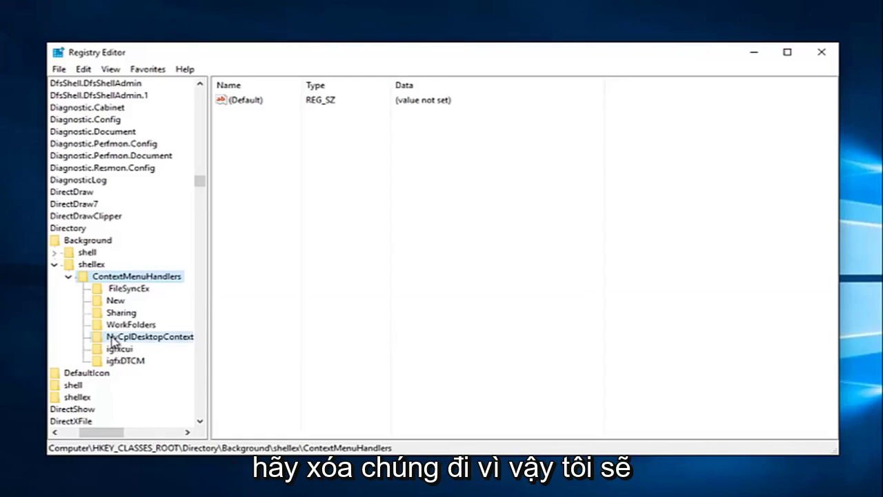
left_click(131, 394)
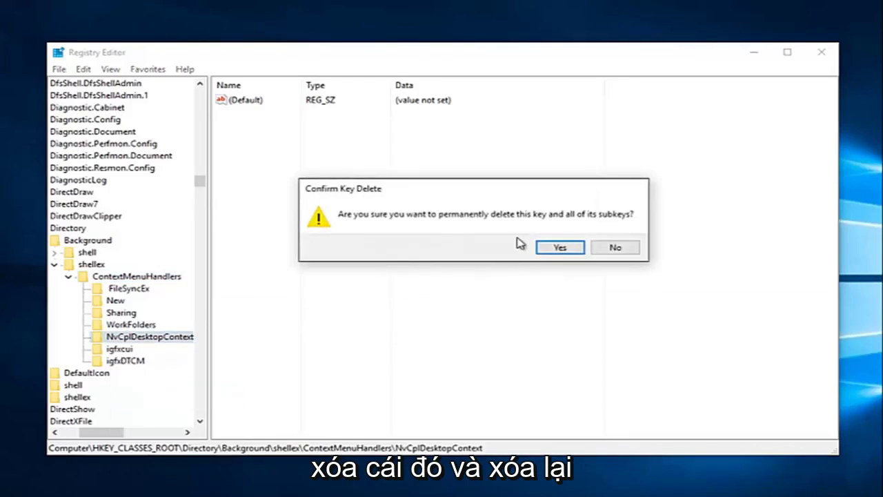
left_click(560, 248)
right_click(123, 338)
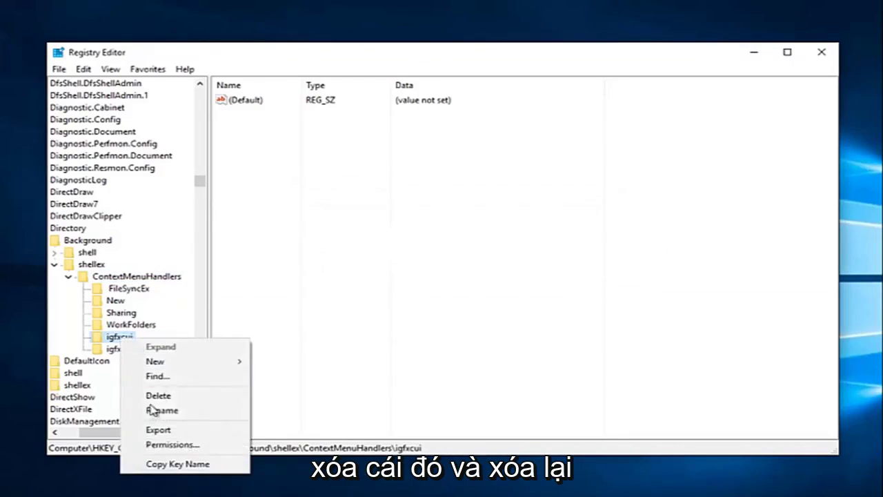
left_click(155, 398)
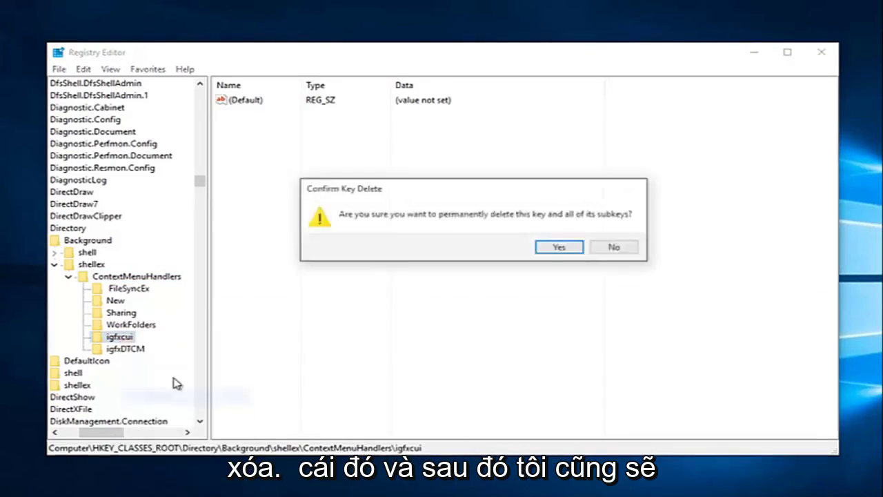
left_click(545, 252)
right_click(115, 344)
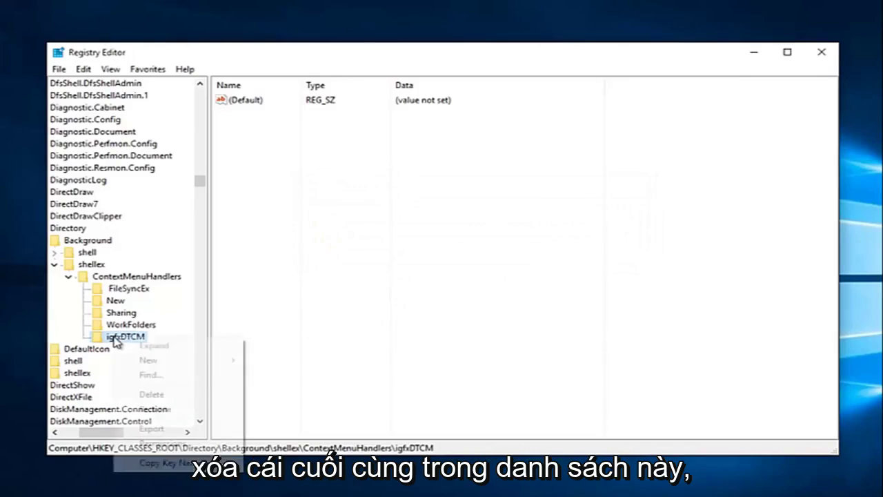
left_click(133, 394)
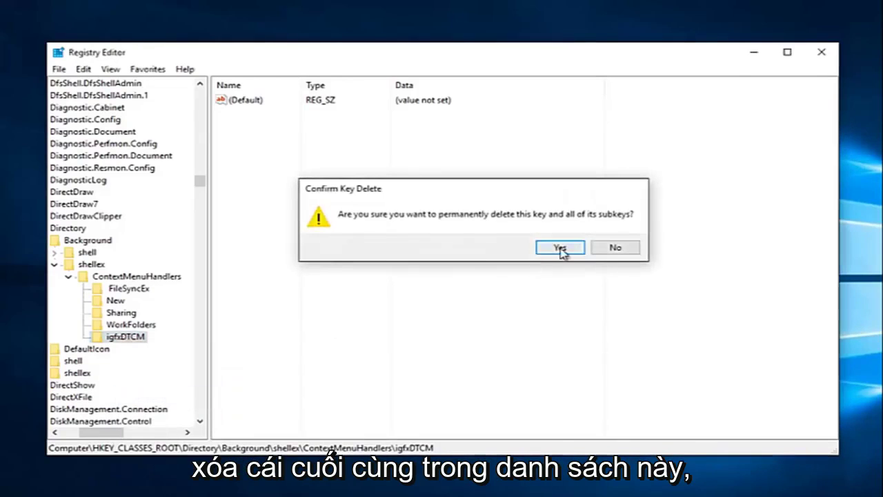
left_click(561, 250)
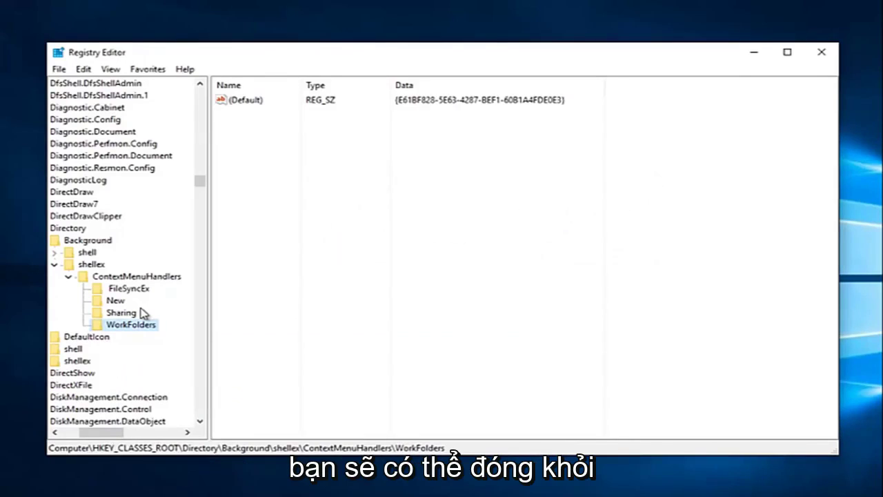
Close Registry Editor and verify the desktop right-click menu no longer lists graphics entries.
left_click(820, 53)
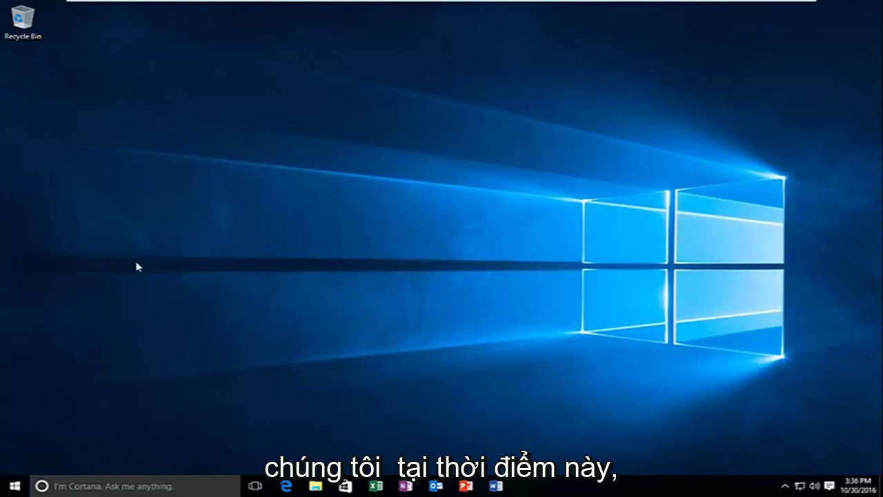
right_click(158, 256)
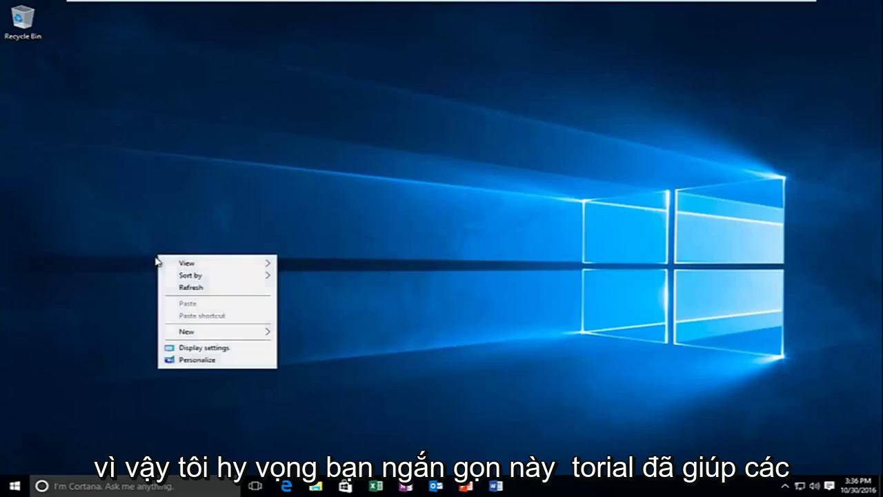
left_click(147, 191)
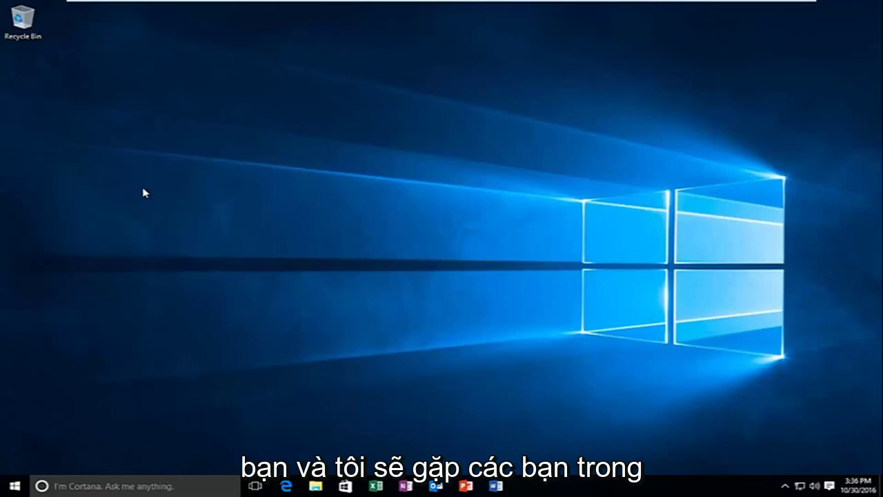